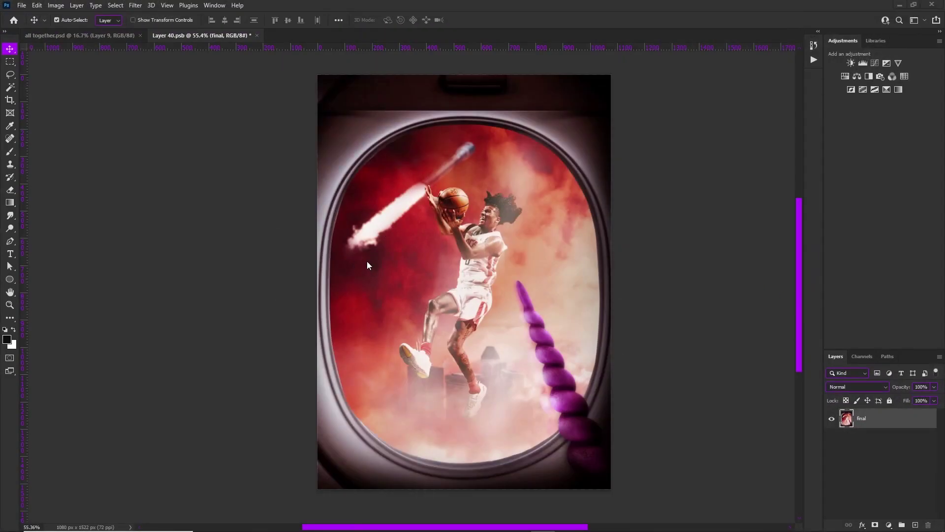
scroll(481, 271, "up", 1)
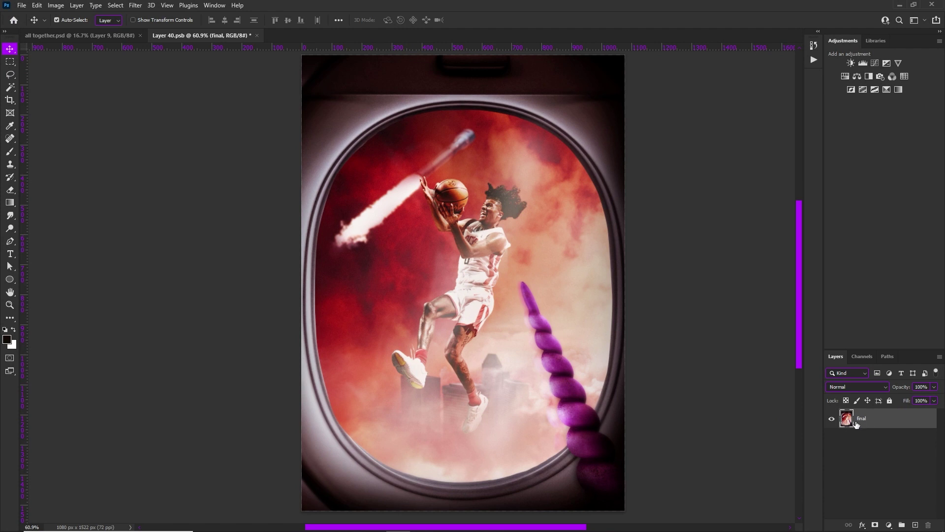
Duplicate the final layer and name the copy '3d effect'.
key("ctrl+j")
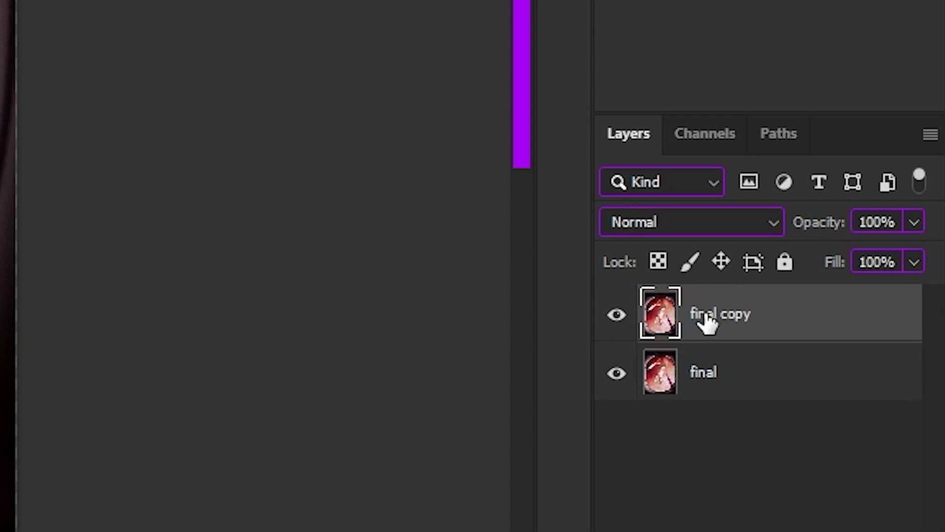
double_click(708, 332)
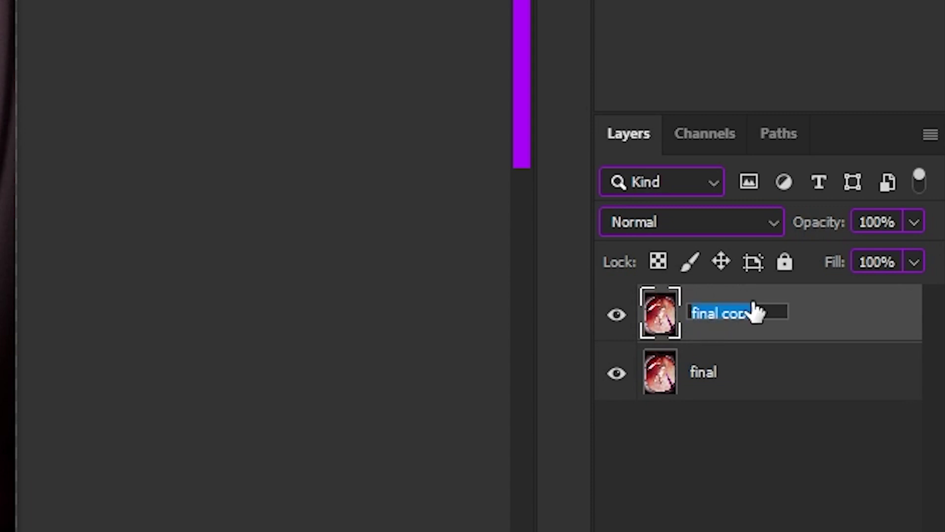
type("3d")
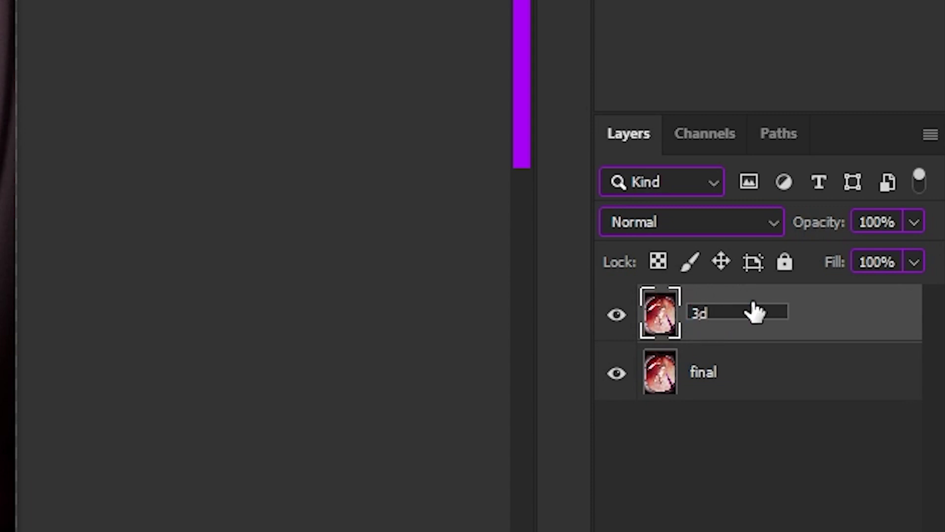
type(" effect")
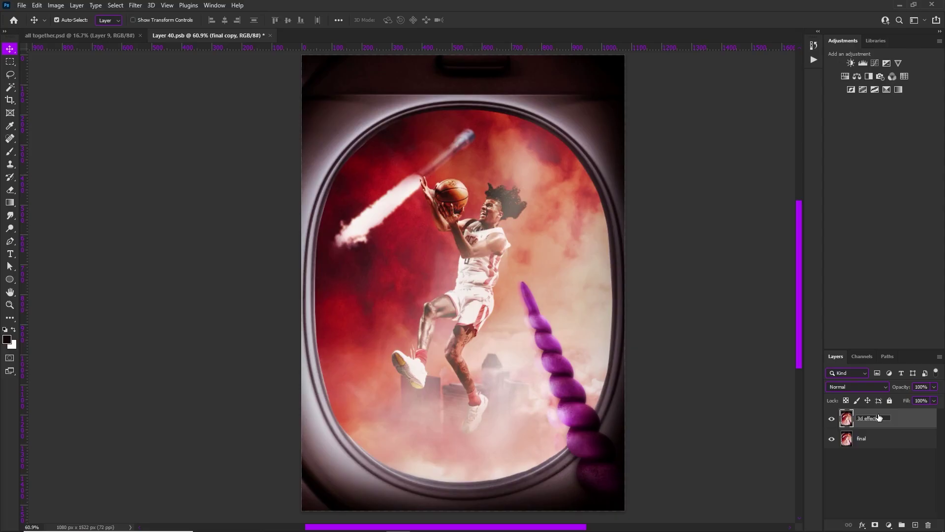
key("Return")
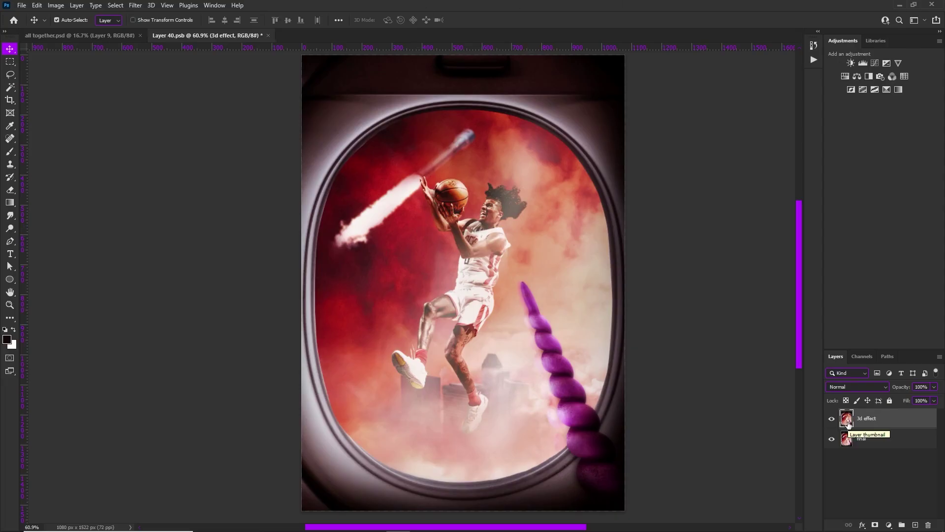
Select the 3d effect layer's pixels and show the Channels panel with RGB, Red, Green, Blue.
key("ctrl")
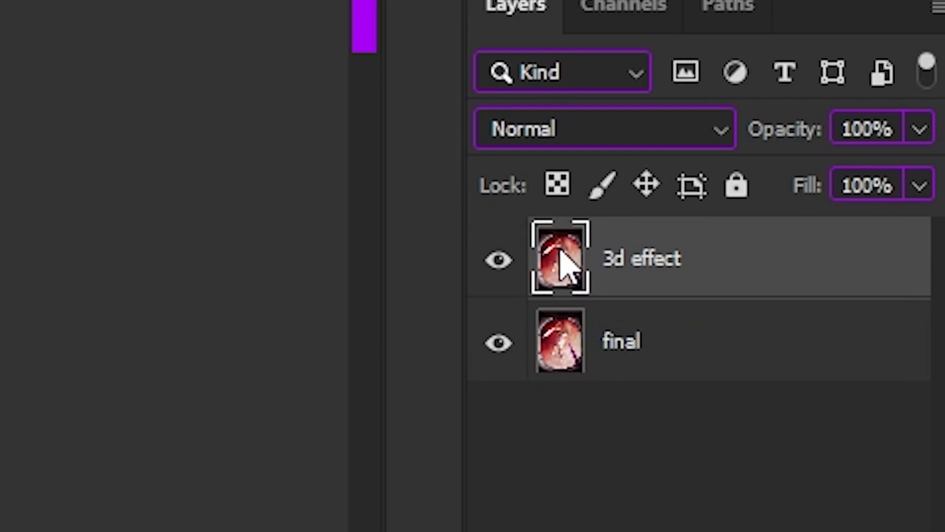
left_click(559, 262, "ctrl")
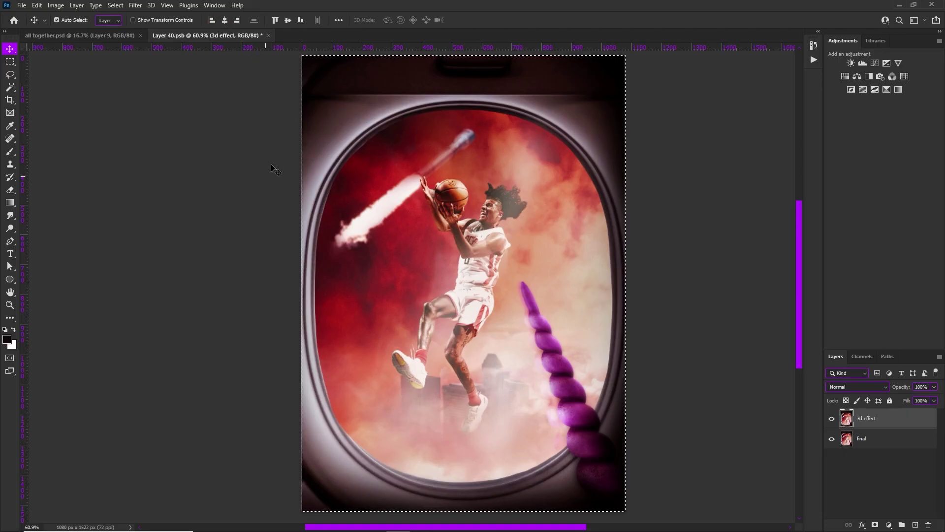
left_click(216, 6)
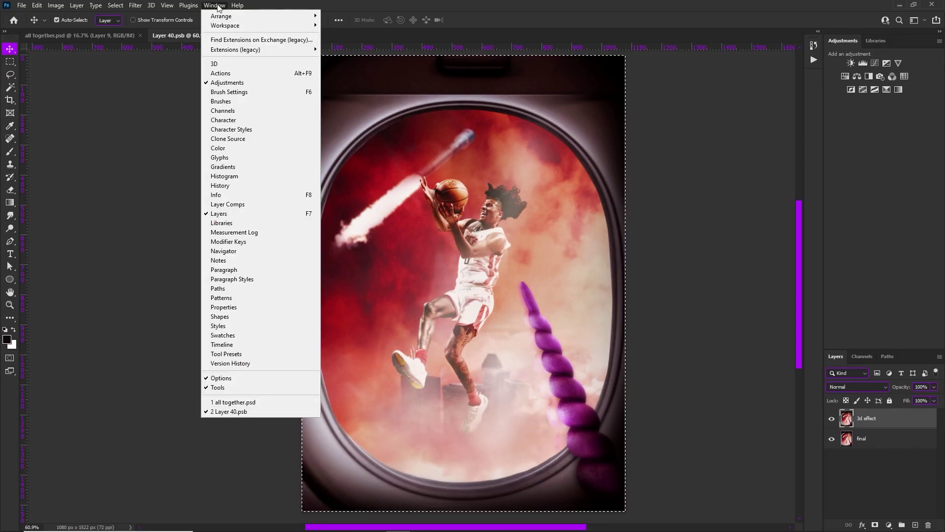
left_click(226, 115)
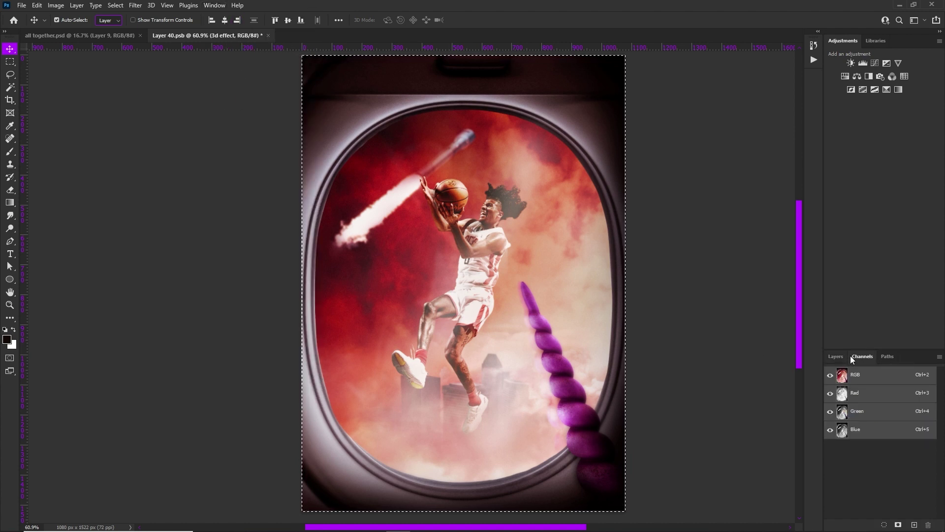
key("F7")
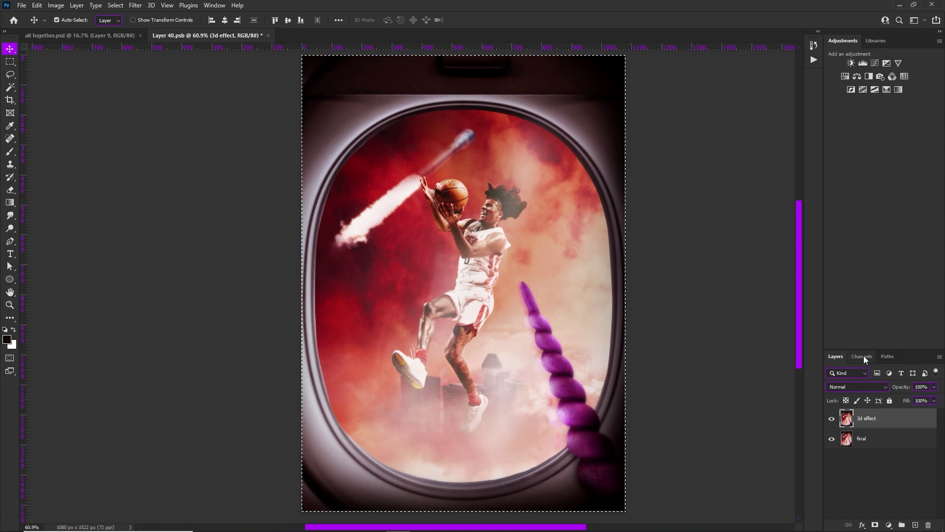
left_click(862, 356)
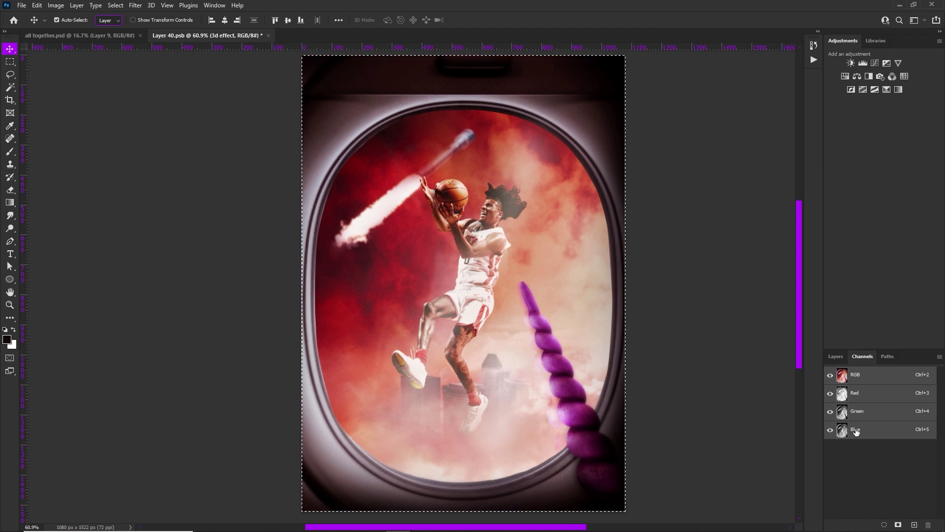
Target only the Blue channel and transform-nudge it horizontally to 530 px.
left_click(855, 431)
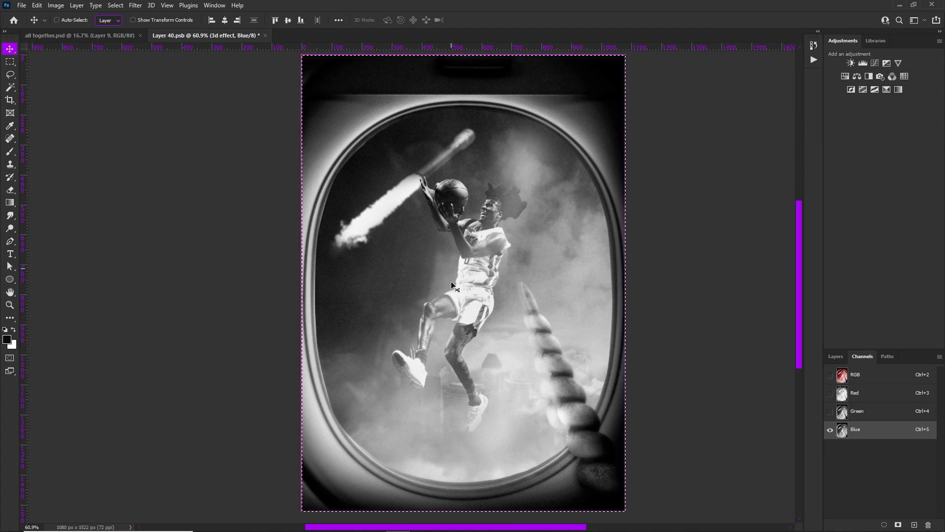
key("ctrl+t")
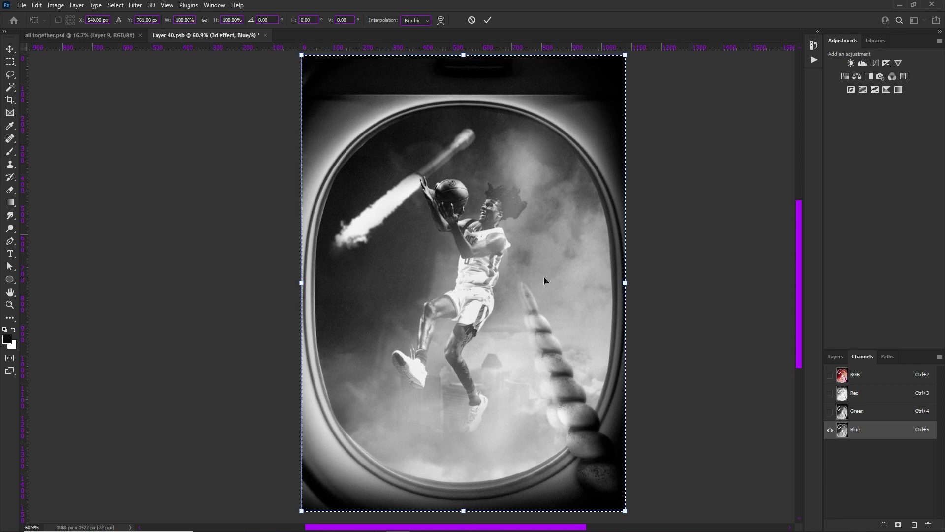
key("Left")
key("Left")
key("Left")
key("Left")
key("Left")
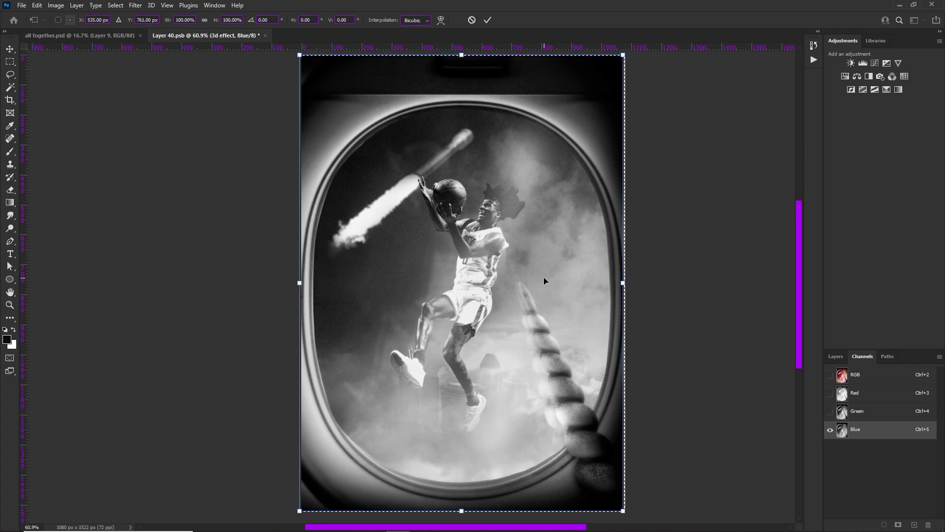
key("shift+Left")
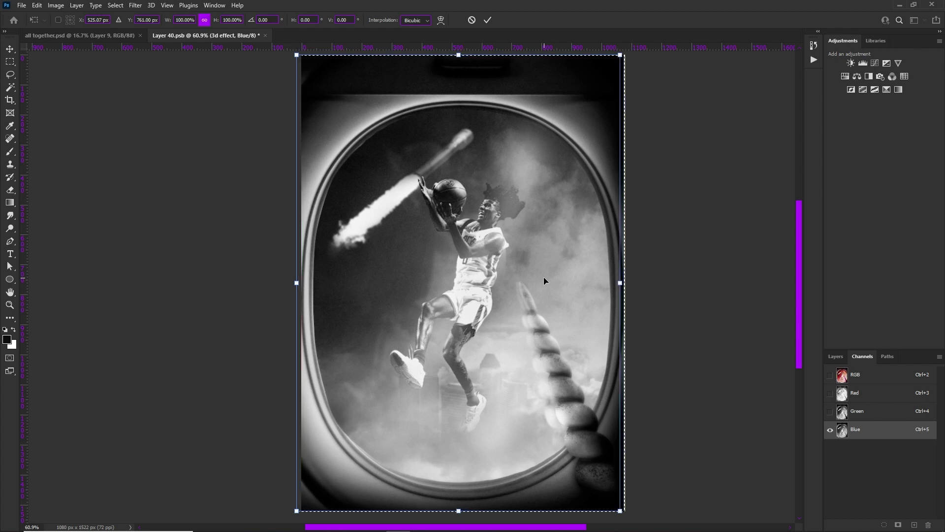
key("Right")
key("Right")
key("Right")
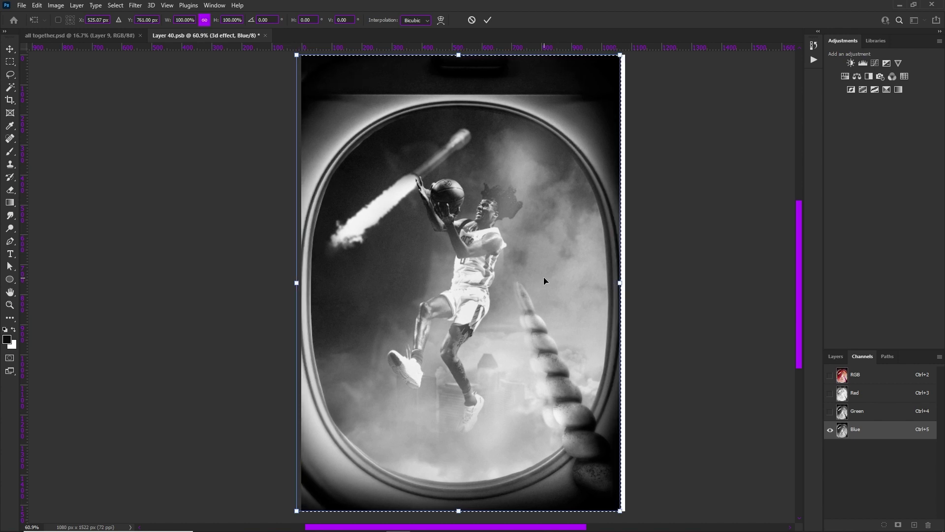
key("Right")
key("Right")
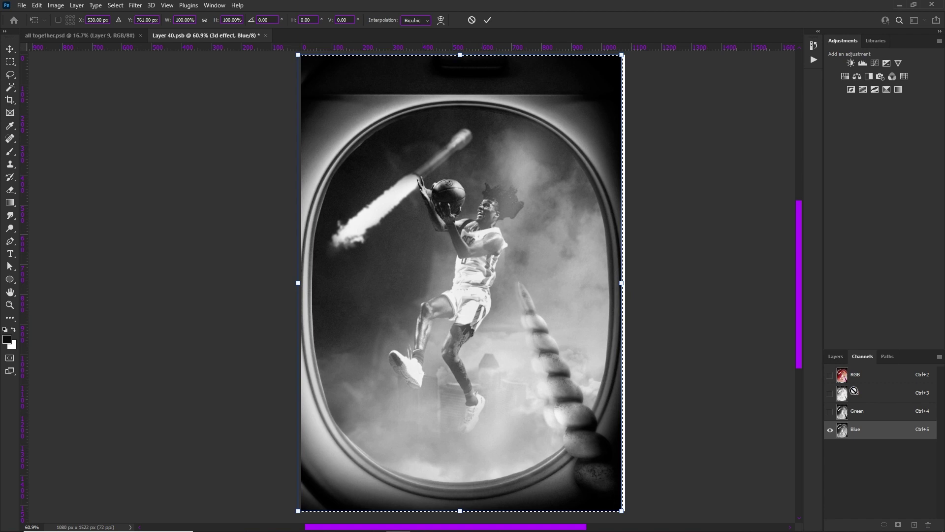
Restore the RGB composite view, commit the Blue channel shift, and deselect.
left_click(829, 375)
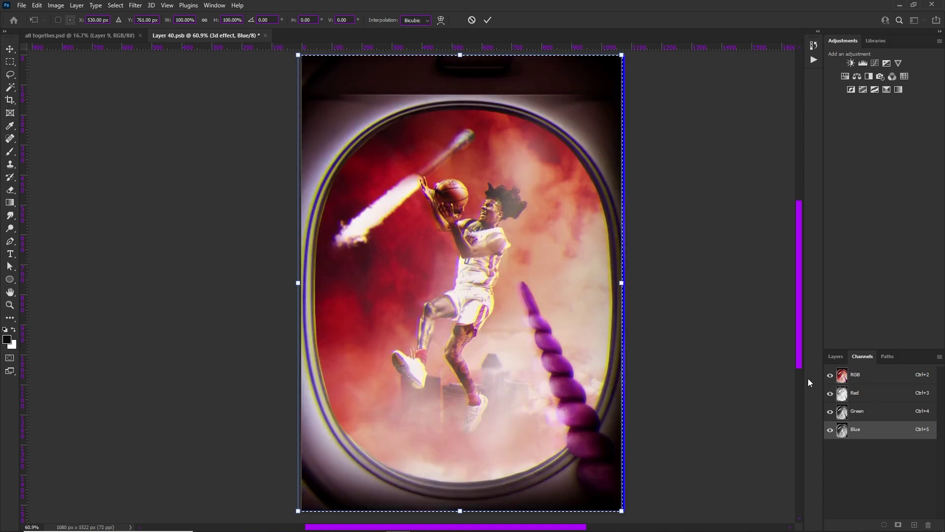
left_click(837, 356)
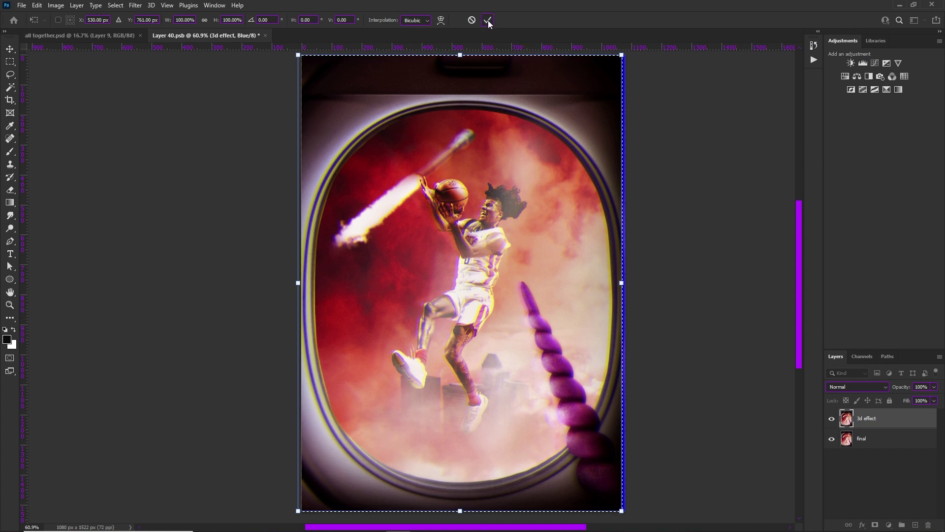
left_click(488, 20)
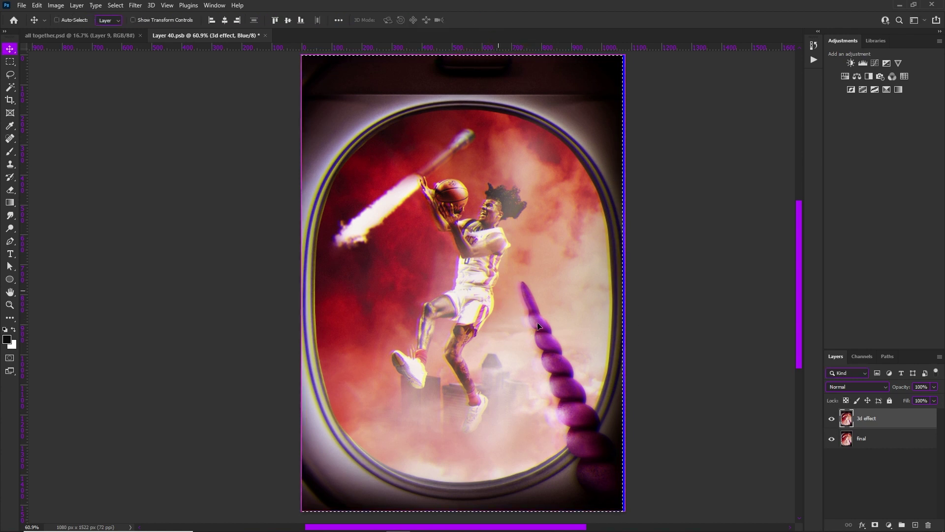
key("ctrl+d")
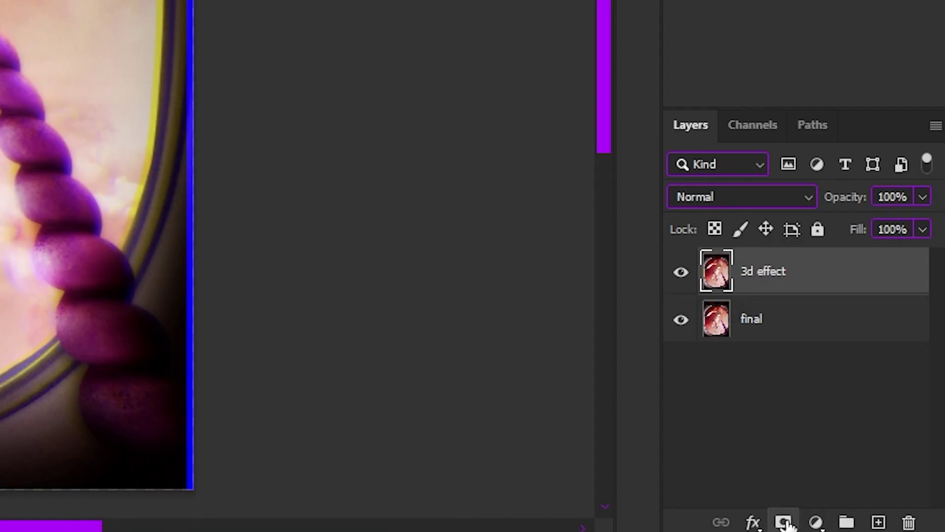
Add a mask to '3d effect' and paint out the right-edge fringe with a ~337 px black brush.
left_click(875, 525)
key("b")
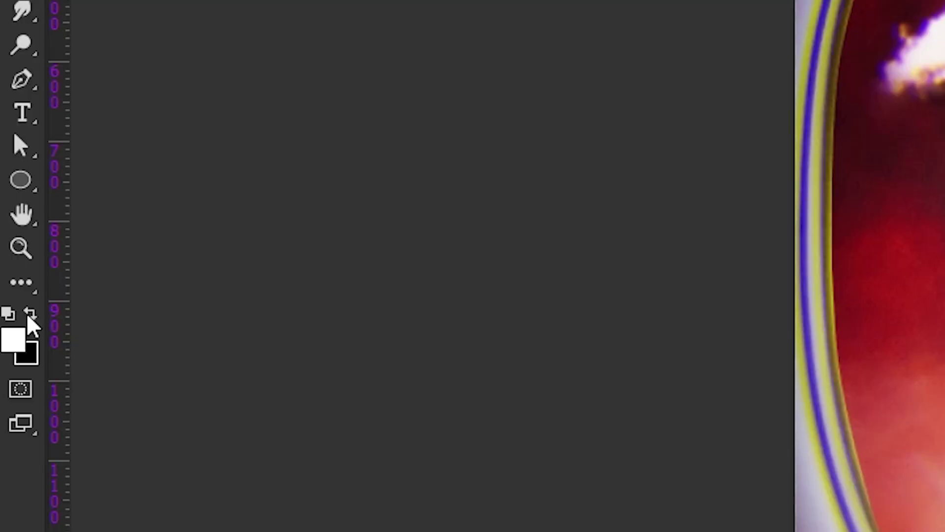
left_click(30, 316)
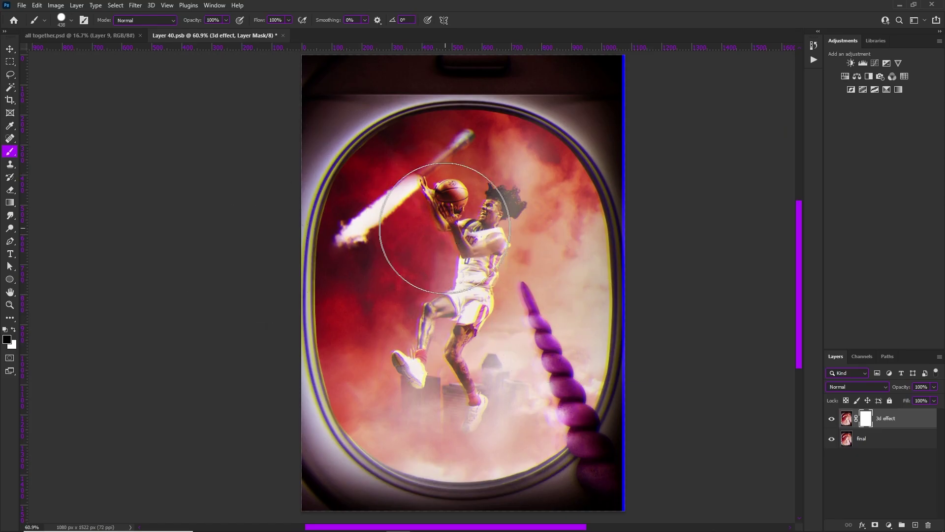
right_click(514, 259, "alt")
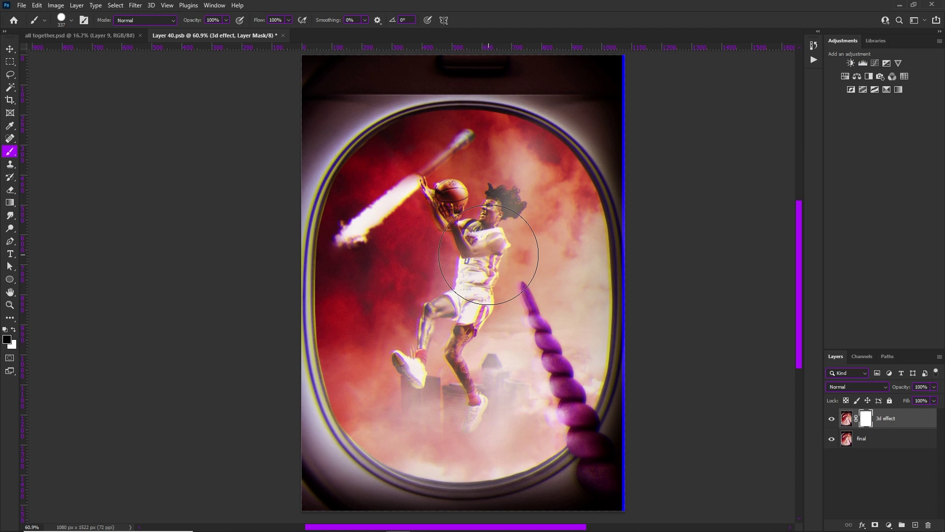
right_click(401, 222, "alt")
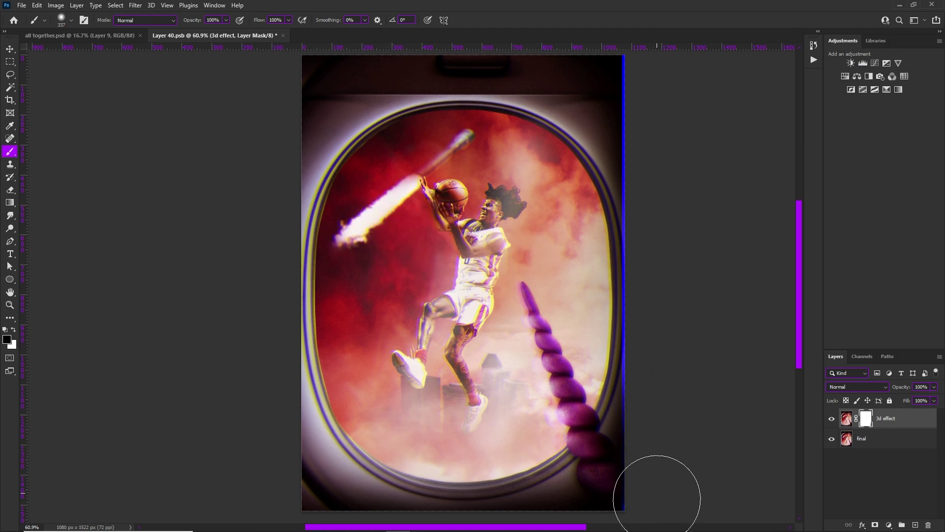
mouse_move(659, 498)
left_mouse_down()
mouse_move(649, 111)
mouse_move(633, 74)
left_mouse_up()
scroll(479, 194, "up", 1)
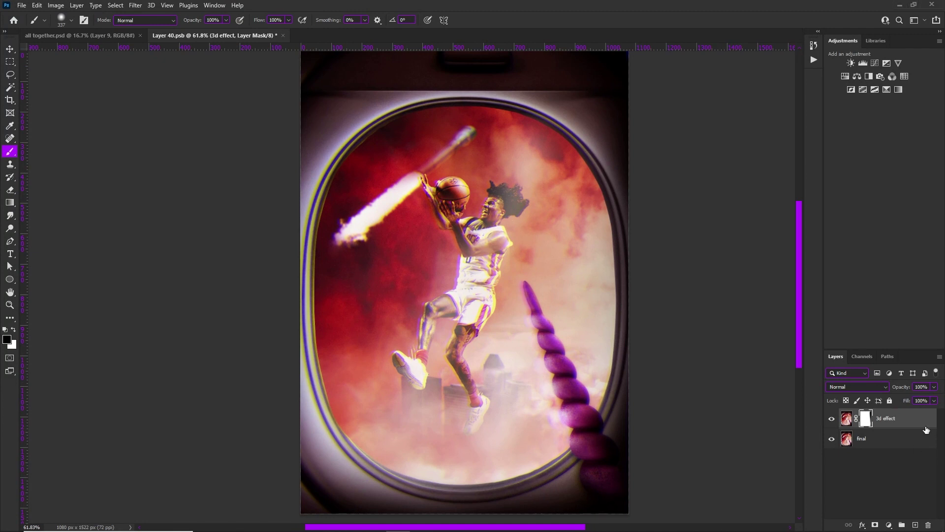
left_click(904, 421)
key("ctrl+shift+alt+e")
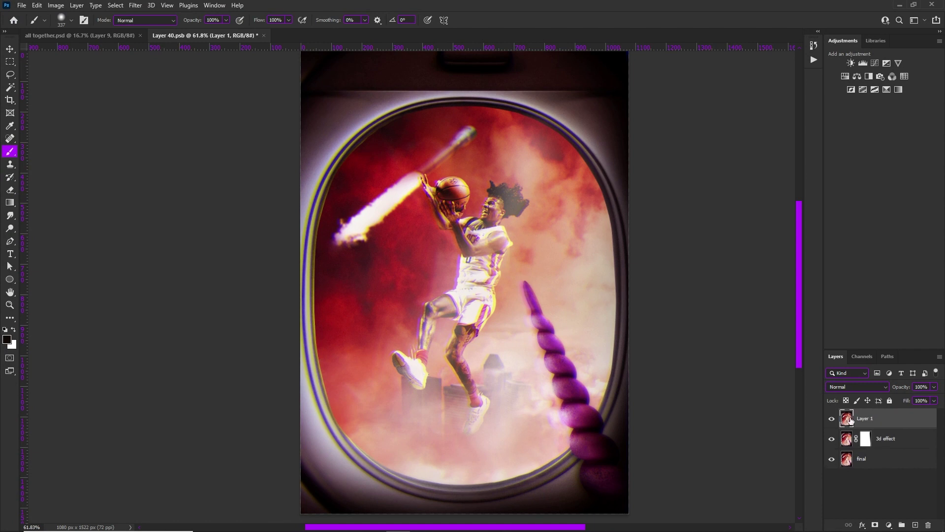
double_click(866, 418)
type("f")
key("Return")
double_click(861, 420)
key("Return")
key("Delete")
scroll(544, 289, "up", 1)
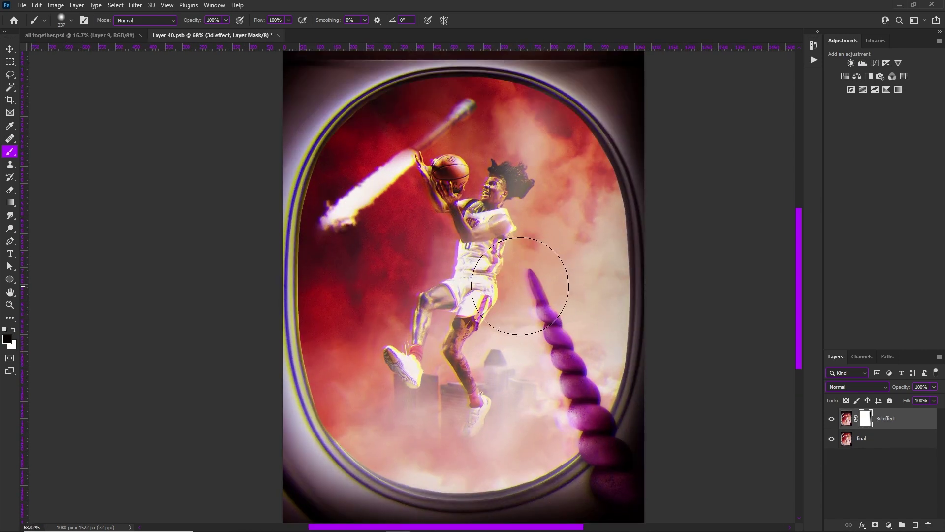